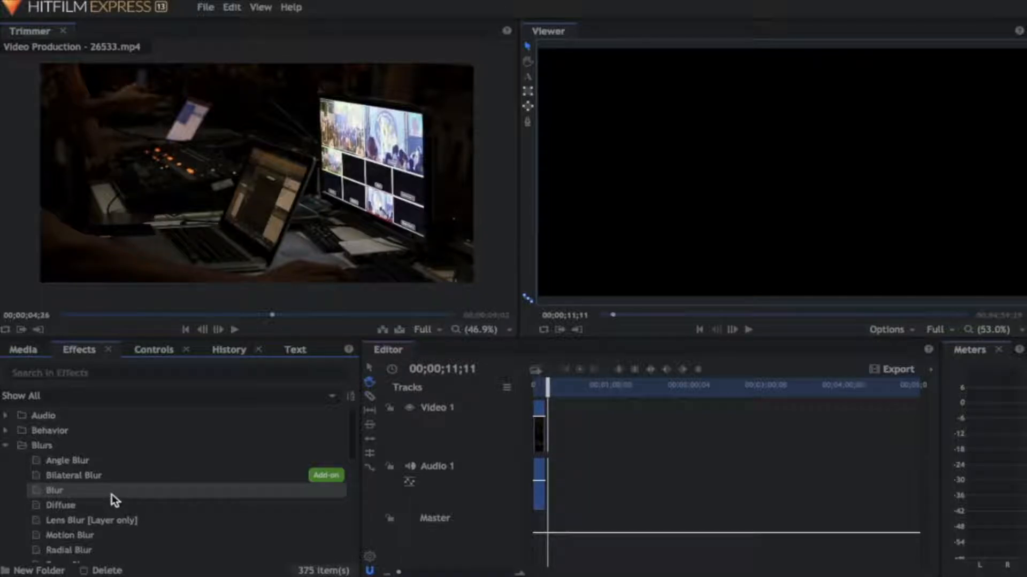
# Step: Apply the Radial Blur effect to the Video Production - 26533.mp4 clip on the Video 1 track
pyautogui.moveTo(543, 387); pyautogui.dragTo(539, 387)
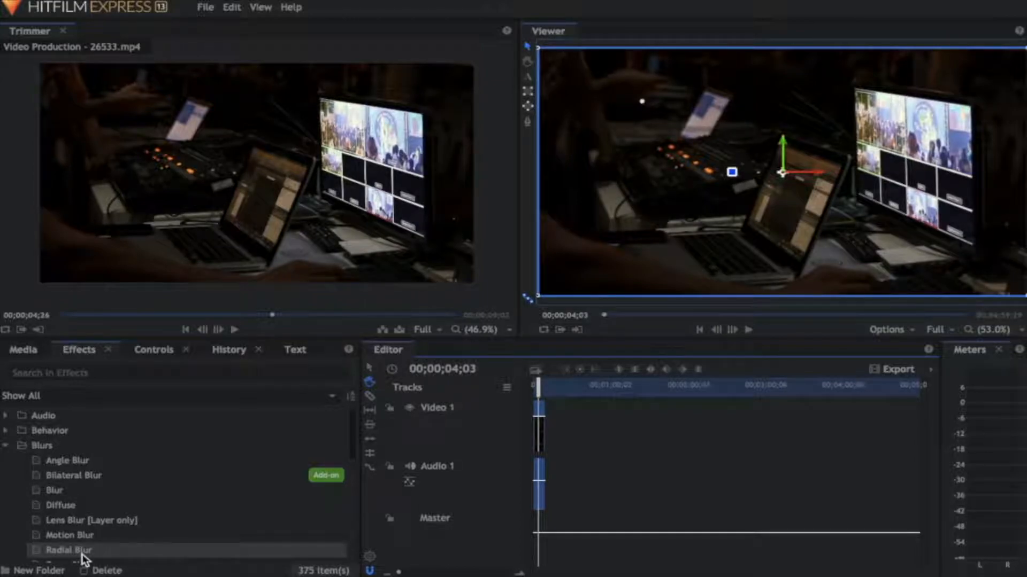
pyautogui.moveTo(82, 555); pyautogui.dragTo(539, 423)
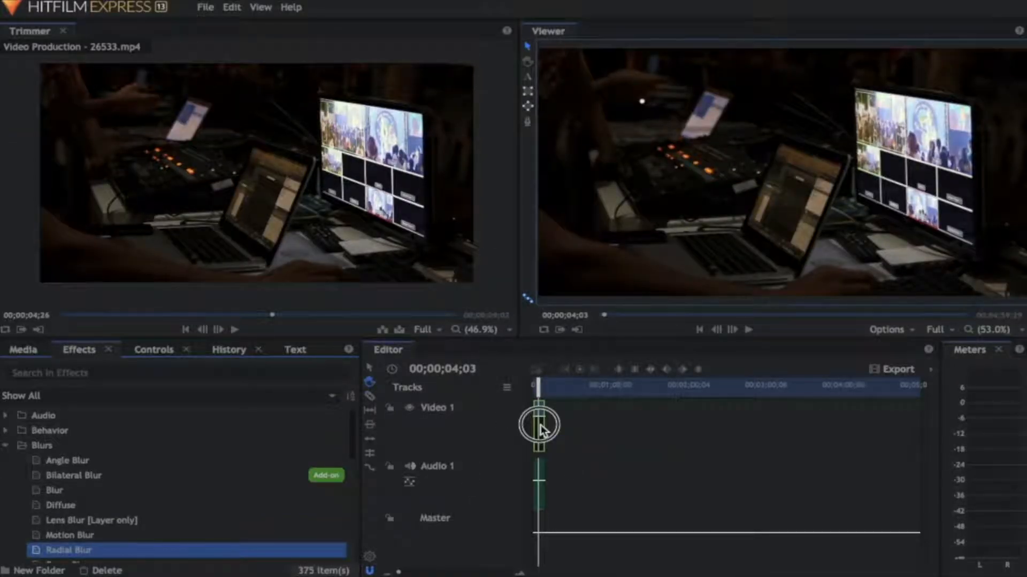
pyautogui.moveTo(541, 428); pyautogui.dragTo(542, 428)
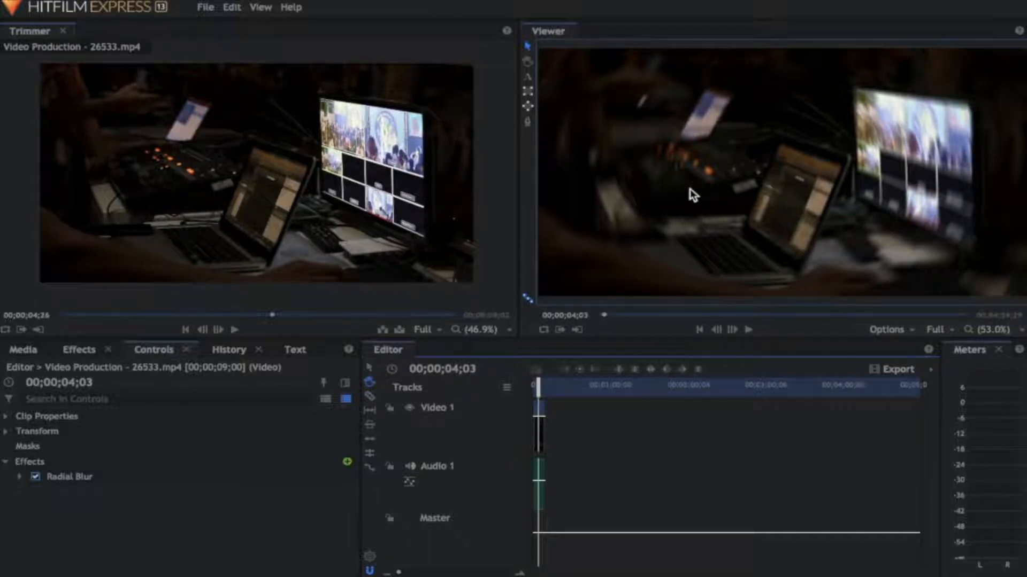
# Step: Undo the Radial Blur insertion and redo it
pyautogui.click(234, 6)
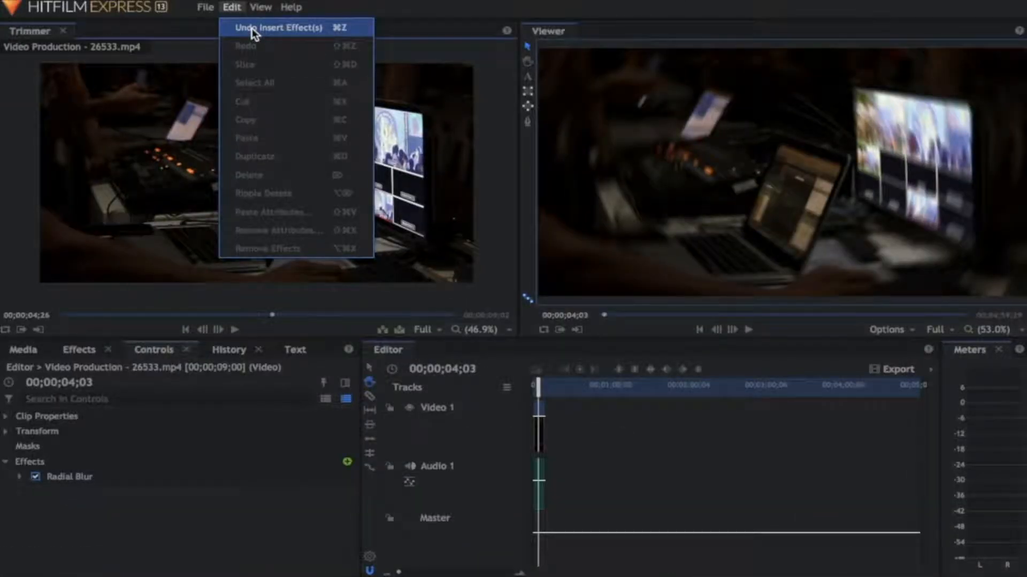
pyautogui.click(547, 380)
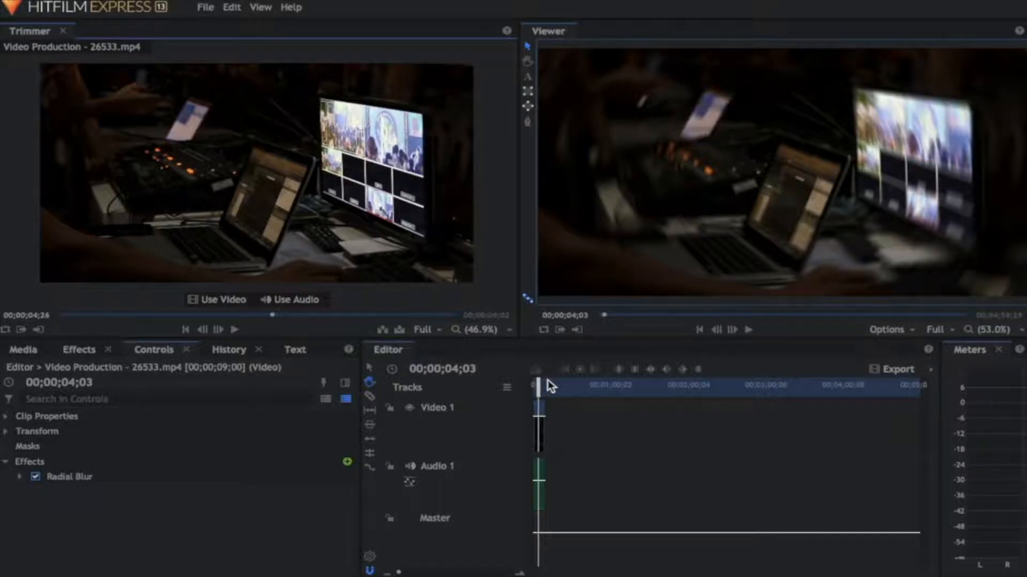
pyautogui.hotkey('ctrl', 'z')
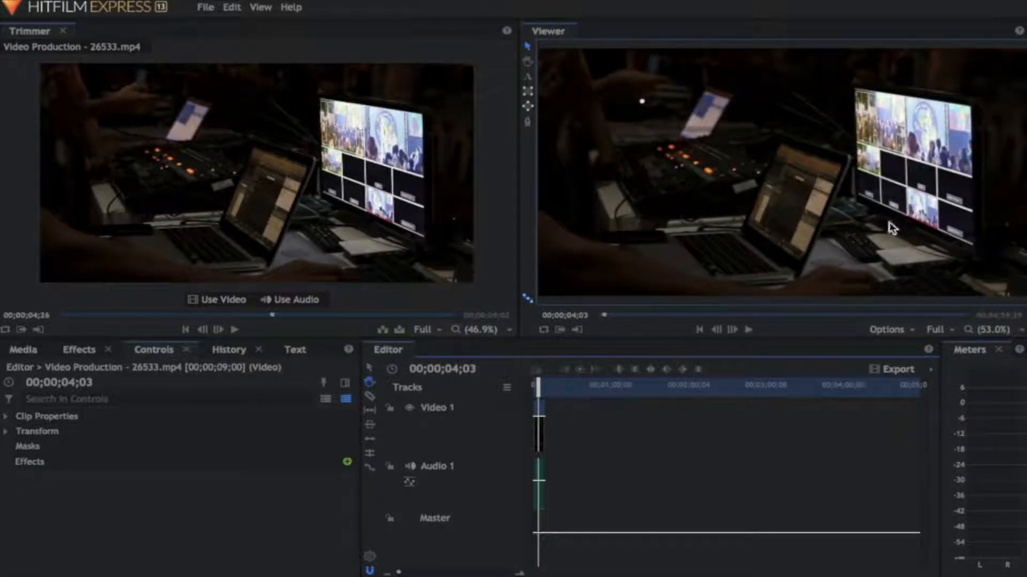
pyautogui.moveTo(297, 16)
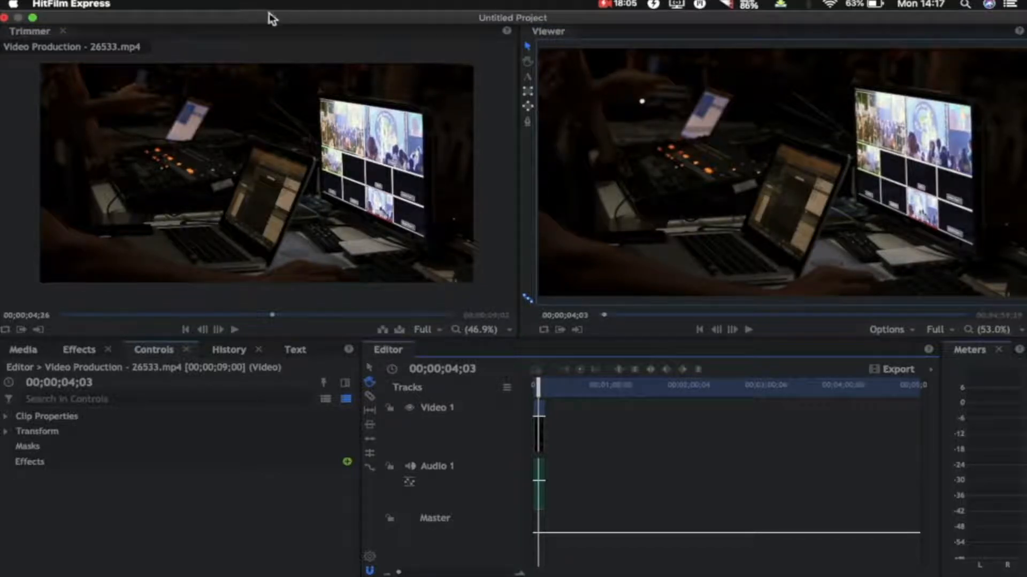
pyautogui.click(232, 7)
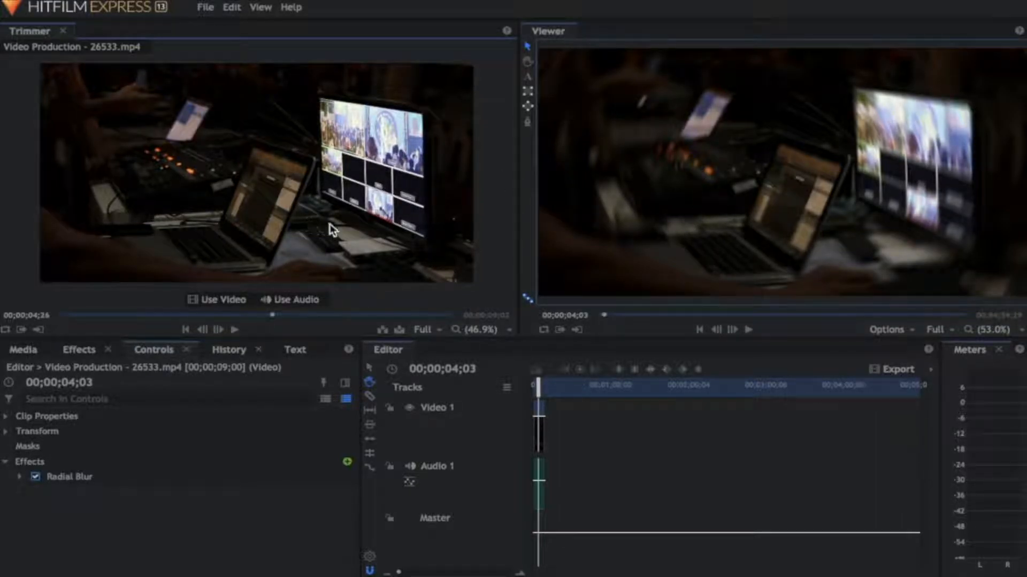
# Step: Import Charisma.mp3 and TITLE TUTORIAL THUMBNAIL .png from the STOCK FOR HIT folder and preview the thumbnail image
pyautogui.click(22, 354)
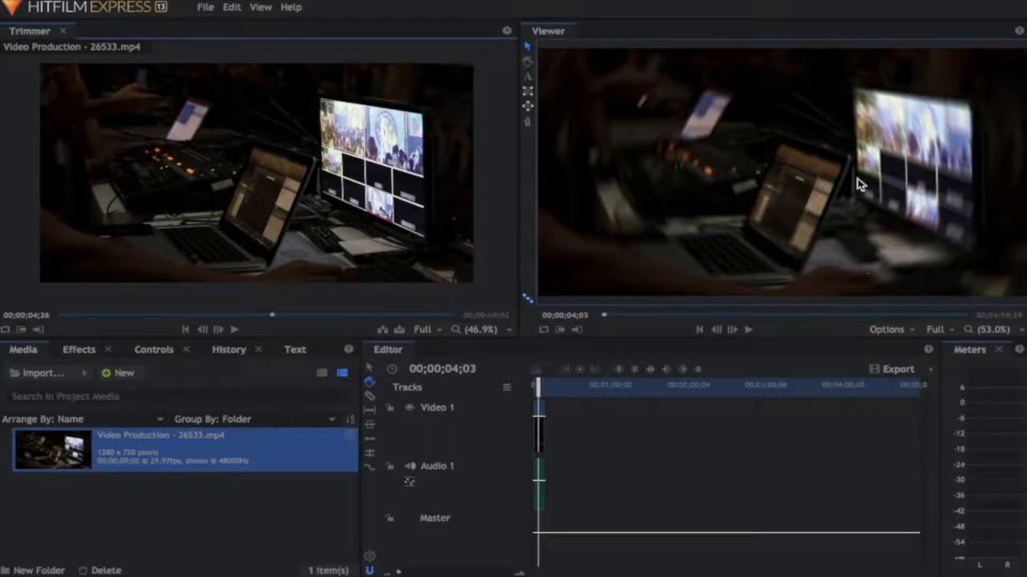
pyautogui.click(532, 404)
pyautogui.moveTo(532, 405); pyautogui.dragTo(529, 403)
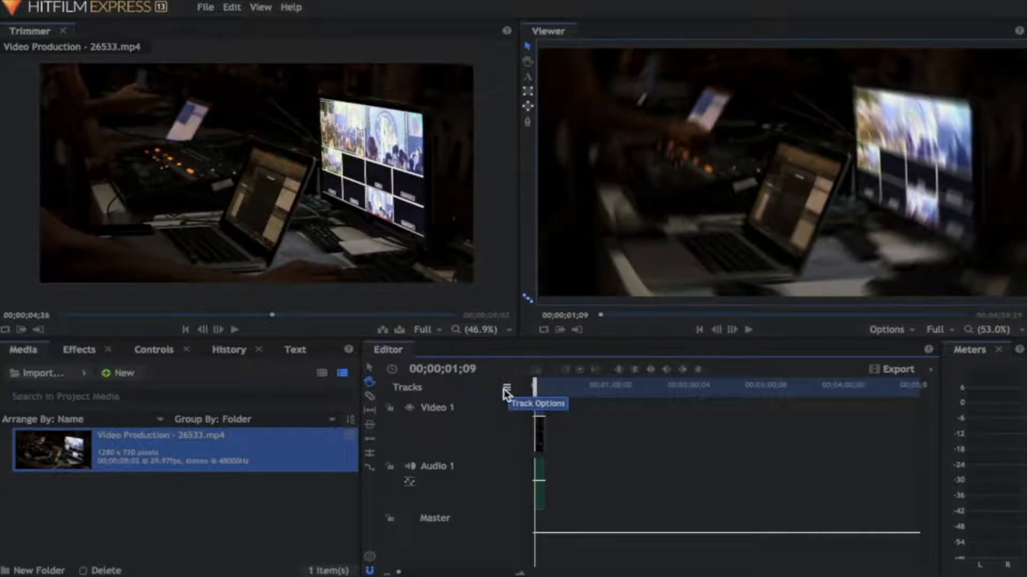
pyautogui.click(54, 376)
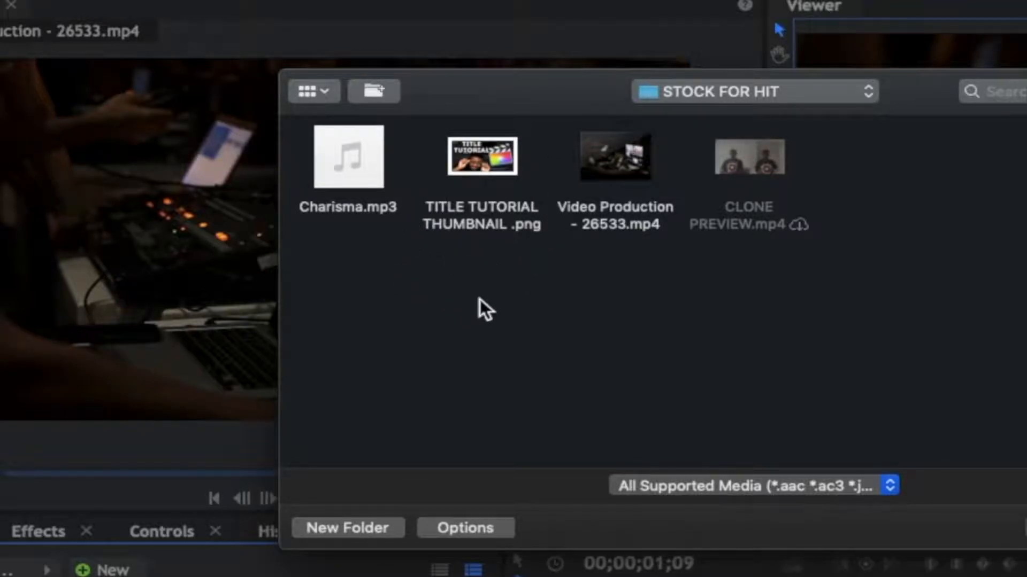
pyautogui.moveTo(508, 310); pyautogui.dragTo(345, 174)
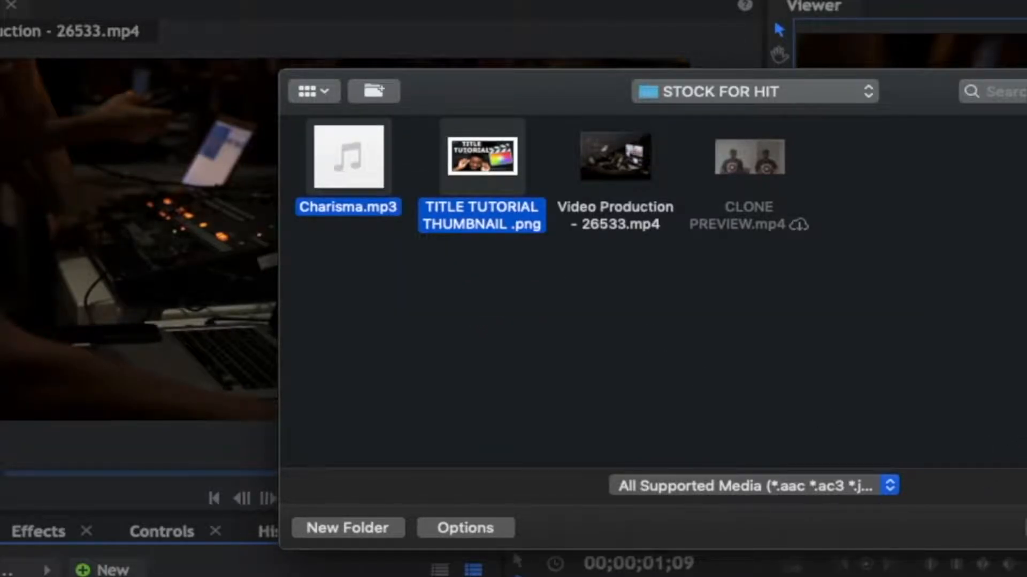
pyautogui.press('Return')
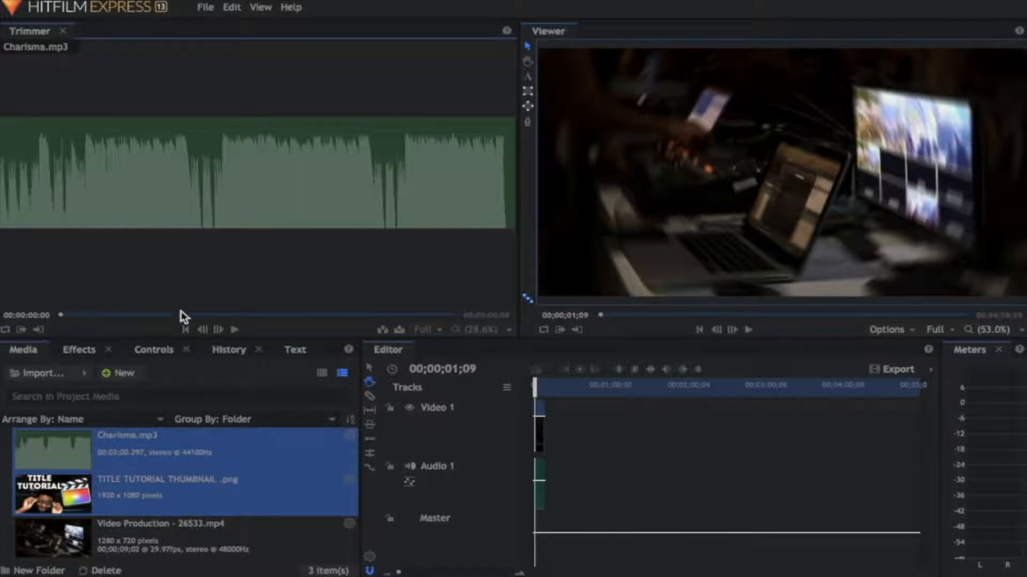
pyautogui.click(117, 490)
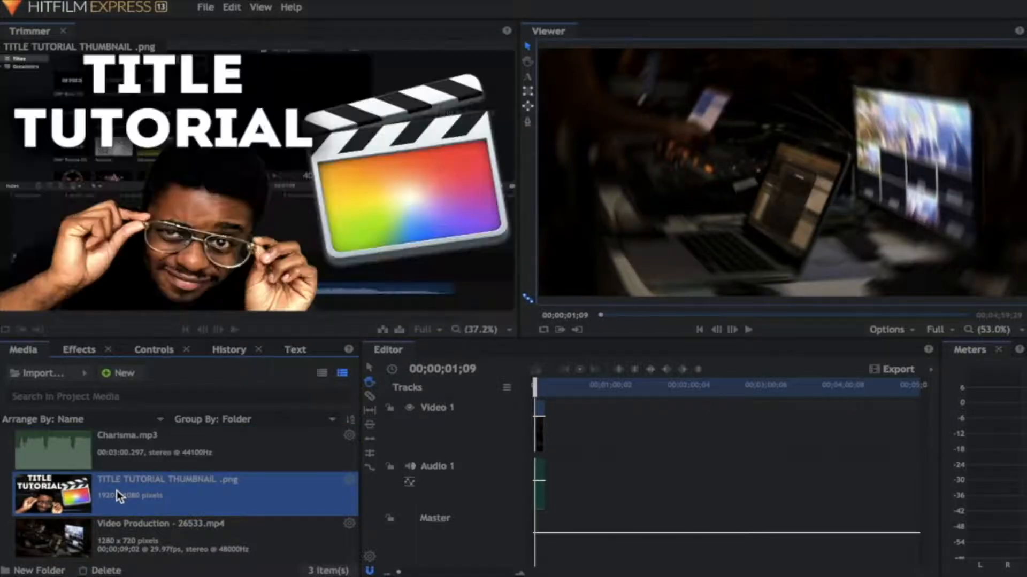
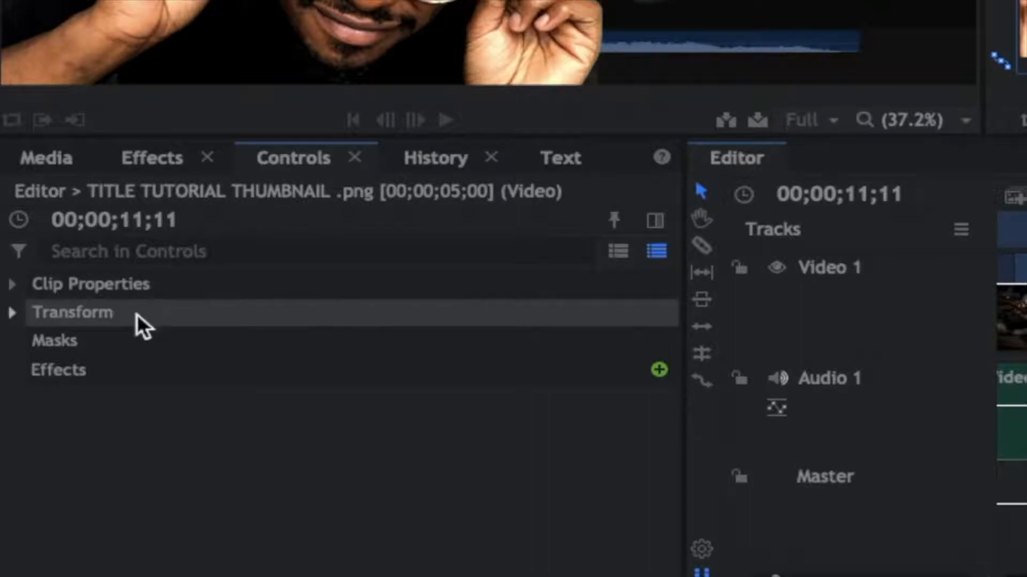
# Step: Scale the title thumbnail clip on the timeline to 68% and set its opacity to 100%
pyautogui.click(16, 315)
pyautogui.click(16, 315)
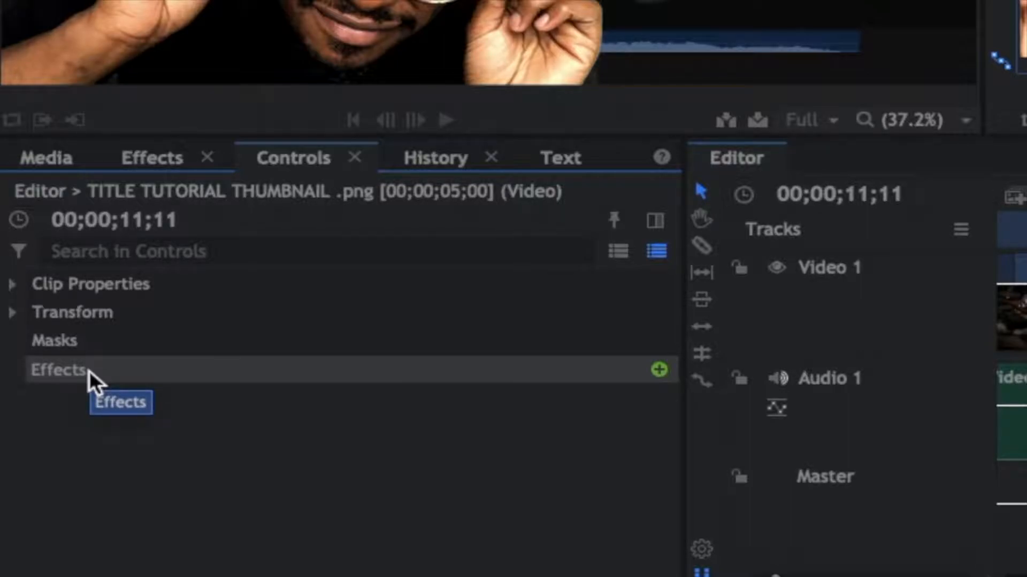
pyautogui.click(11, 317)
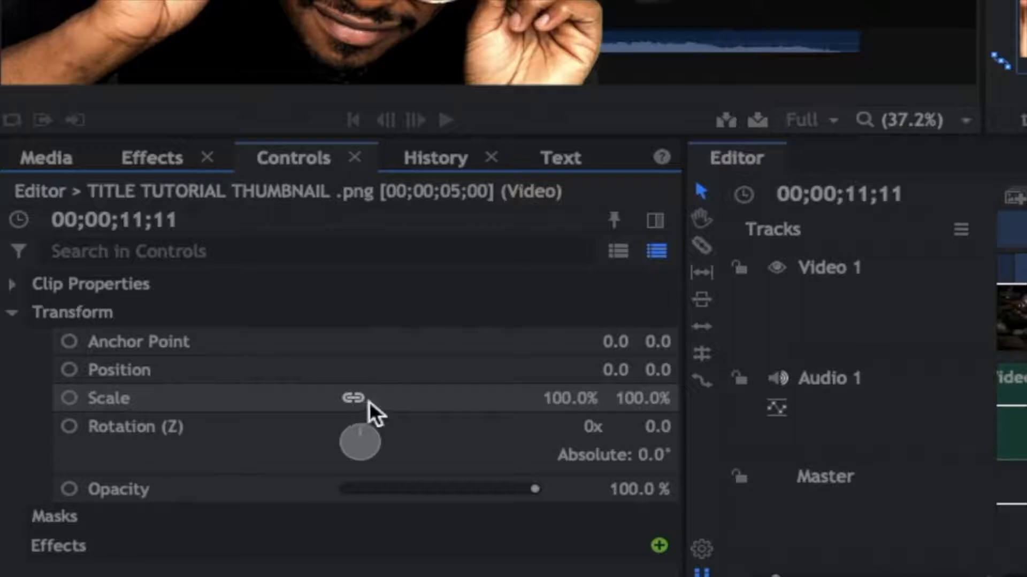
pyautogui.press('Down')
pyautogui.press('Down')
pyautogui.press('Down')
pyautogui.press('Down')
pyautogui.press('Down')
pyautogui.press('Down')
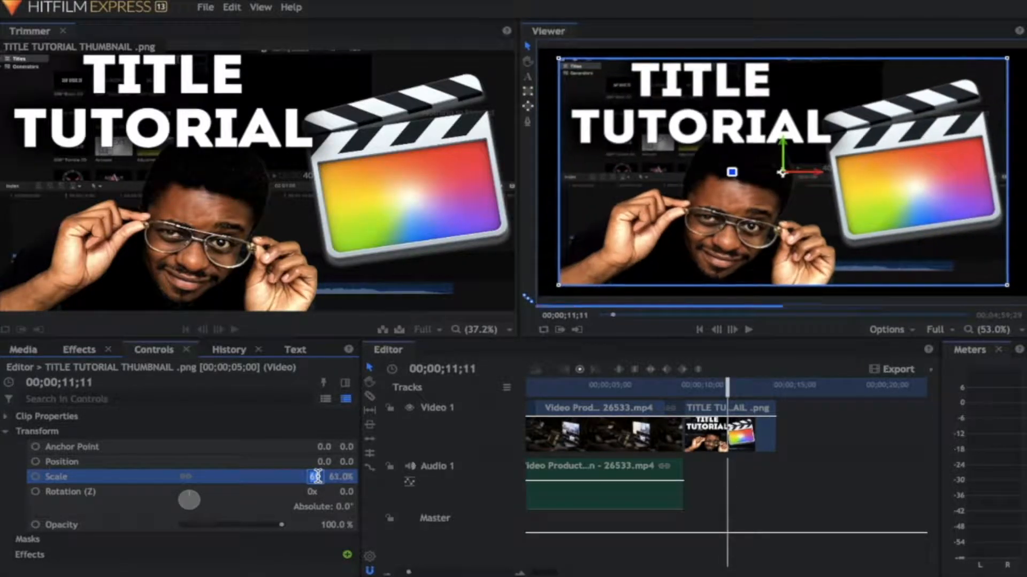
pyautogui.press('Down')
pyautogui.press('Down')
pyautogui.press('Down')
pyautogui.press('Down')
pyautogui.press('Down')
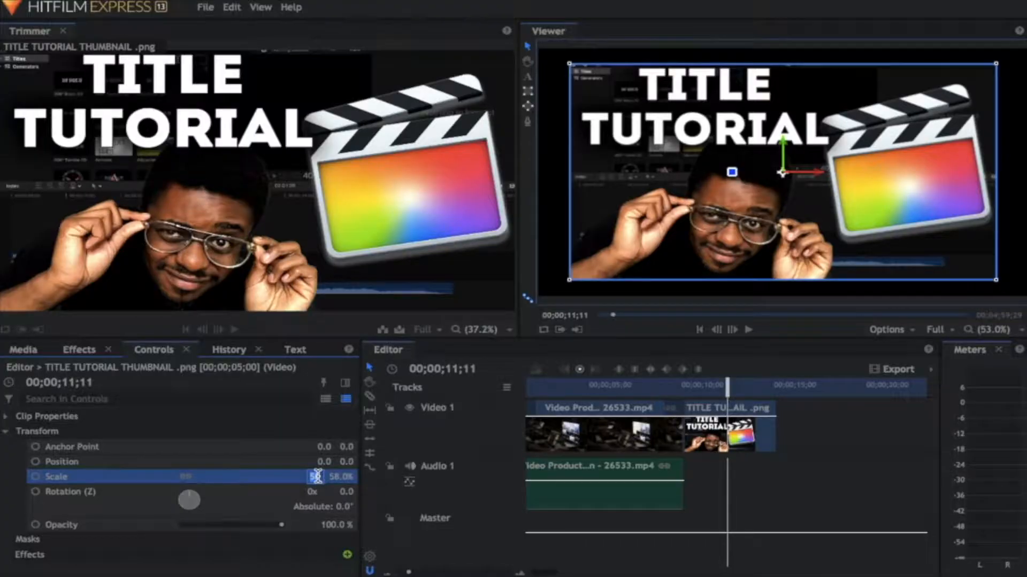
pyautogui.press('Up')
pyautogui.press('Up')
pyautogui.press('Up')
pyautogui.press('Up')
pyautogui.press('Up')
pyautogui.press('Up')
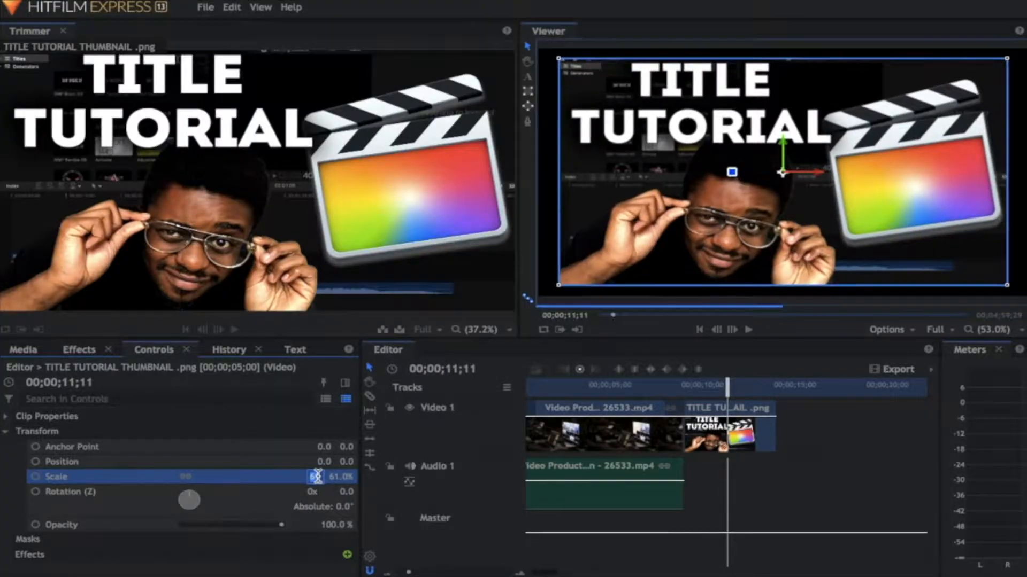
pyautogui.press('Up')
pyautogui.press('Up')
pyautogui.press('Up')
pyautogui.press('Up')
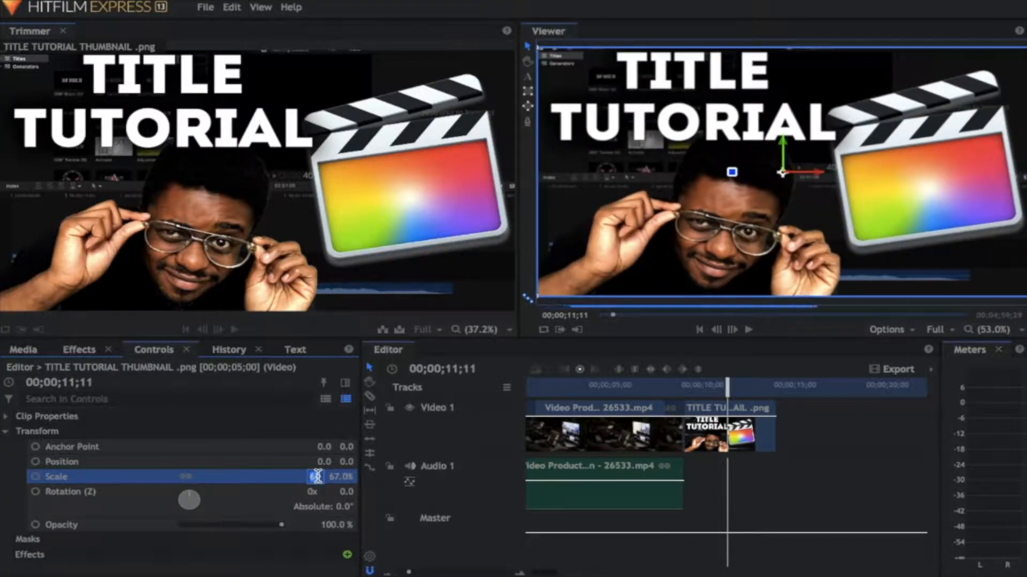
pyautogui.click(393, 480)
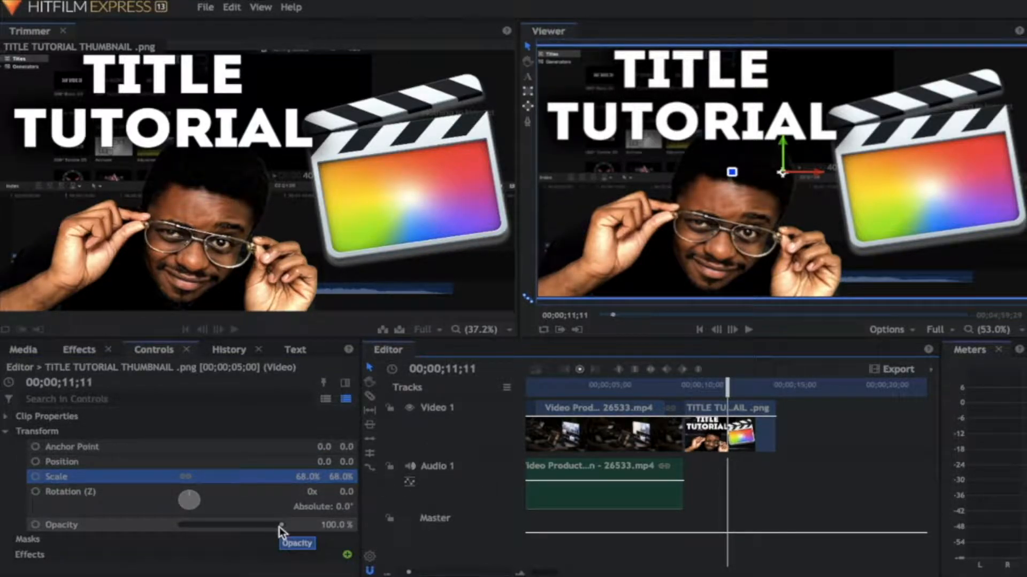
pyautogui.moveTo(280, 528); pyautogui.dragTo(305, 545)
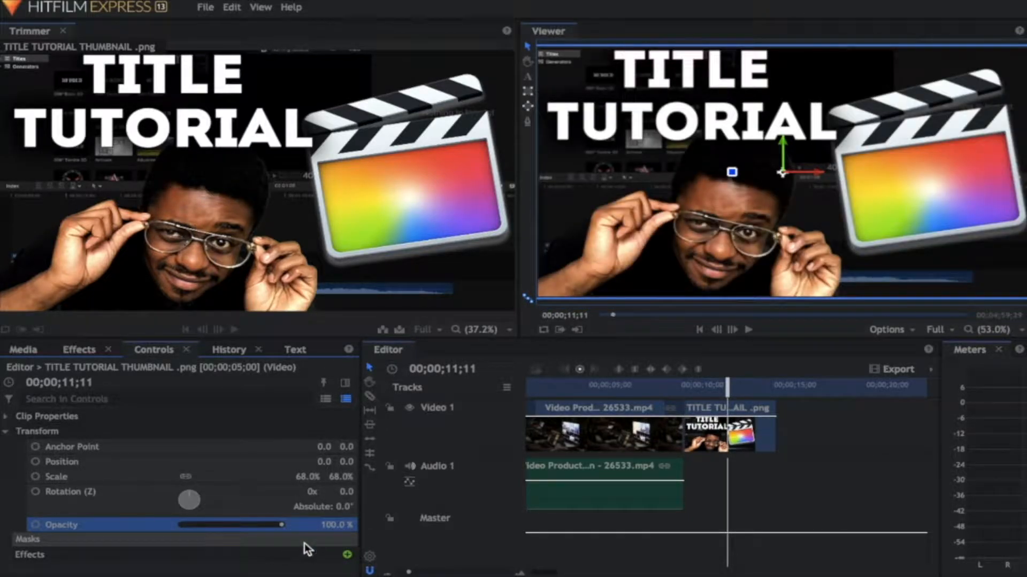
# Step: Try to place Charisma.mp3 from the project media on the Audio 1 track
pyautogui.click(30, 351)
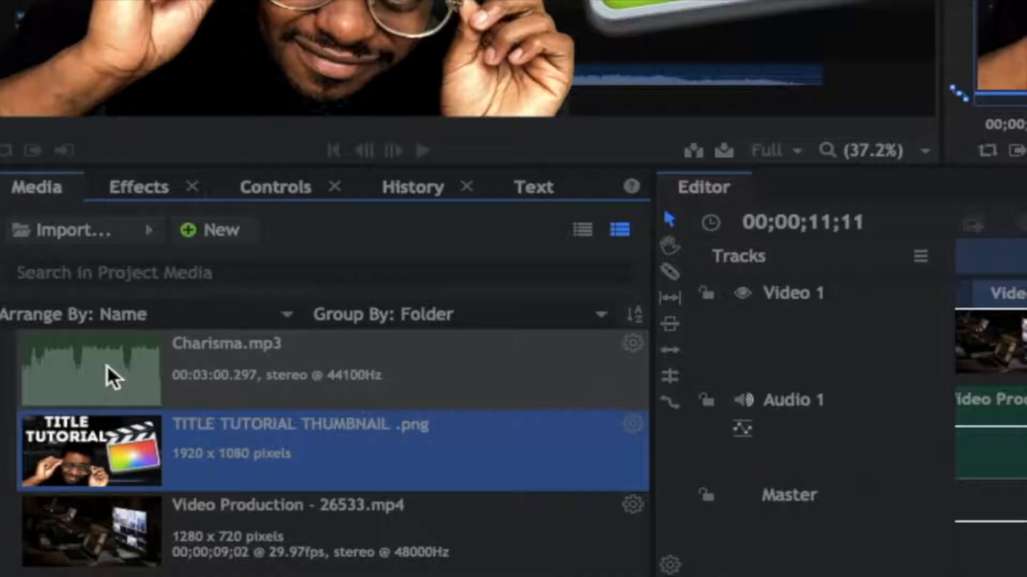
pyautogui.click(61, 447)
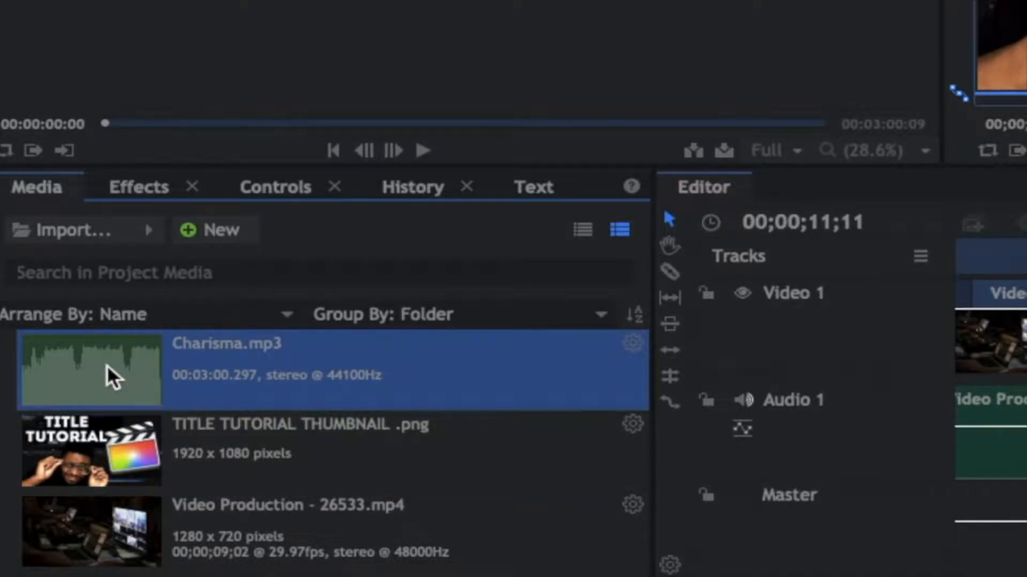
pyautogui.hscroll(-2, 990, 385)
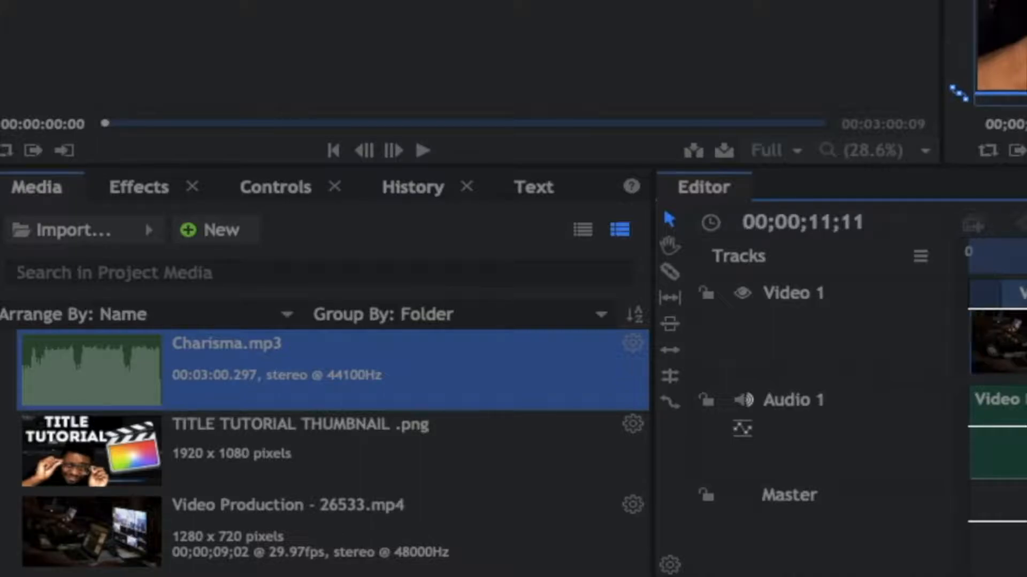
pyautogui.moveTo(320, 369); pyautogui.dragTo(730, 418)
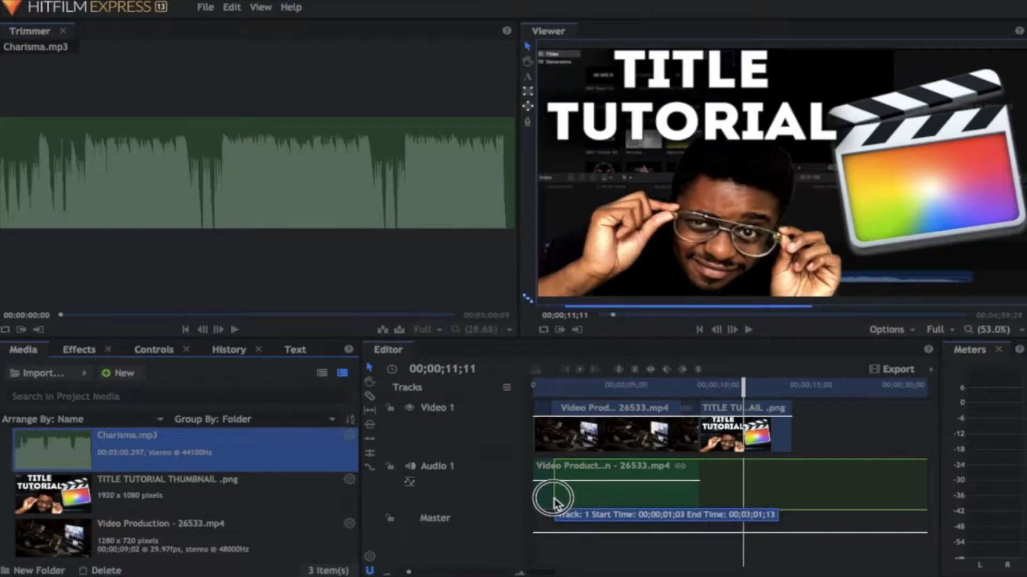
pyautogui.moveTo(556, 500); pyautogui.dragTo(502, 545)
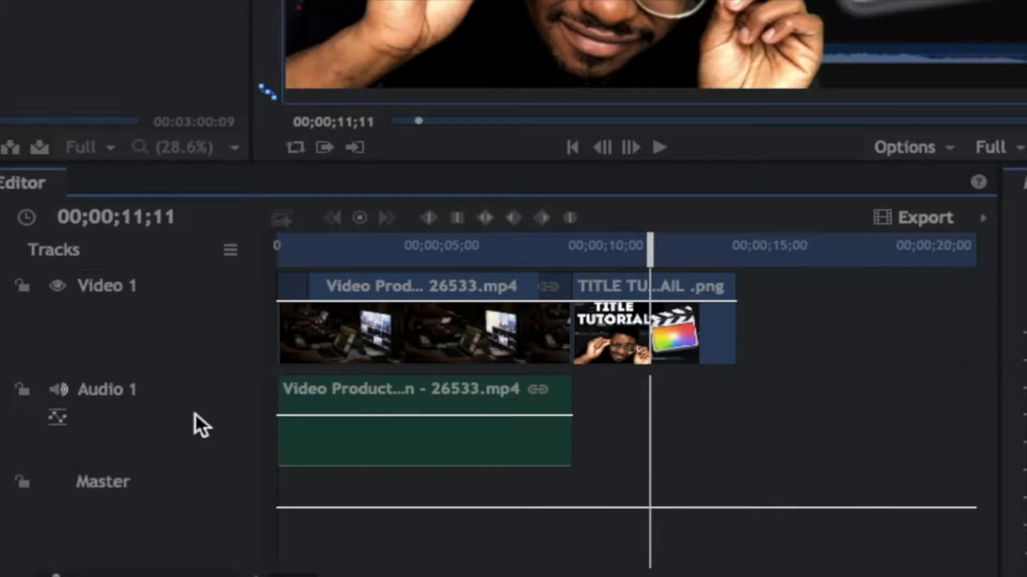
# Step: Insert a second audio track and a second video track in the timeline
pyautogui.rightClick(194, 414)
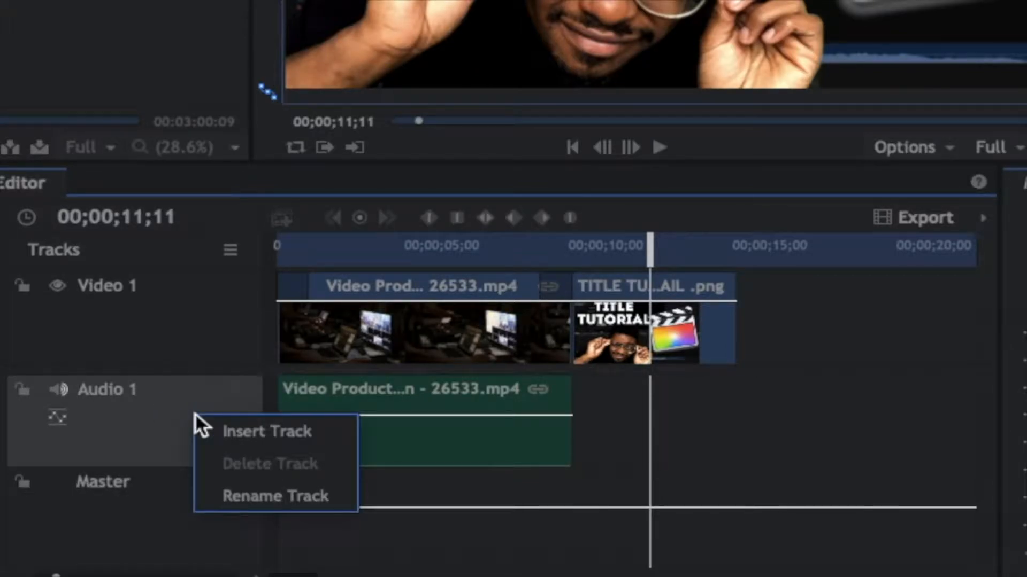
pyautogui.click(236, 435)
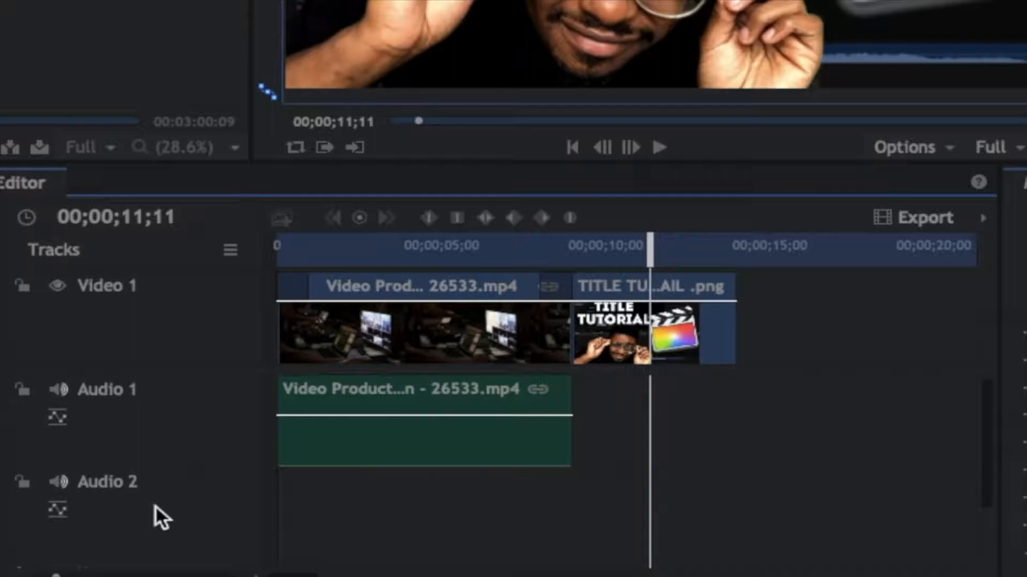
pyautogui.rightClick(186, 313)
pyautogui.click(229, 322)
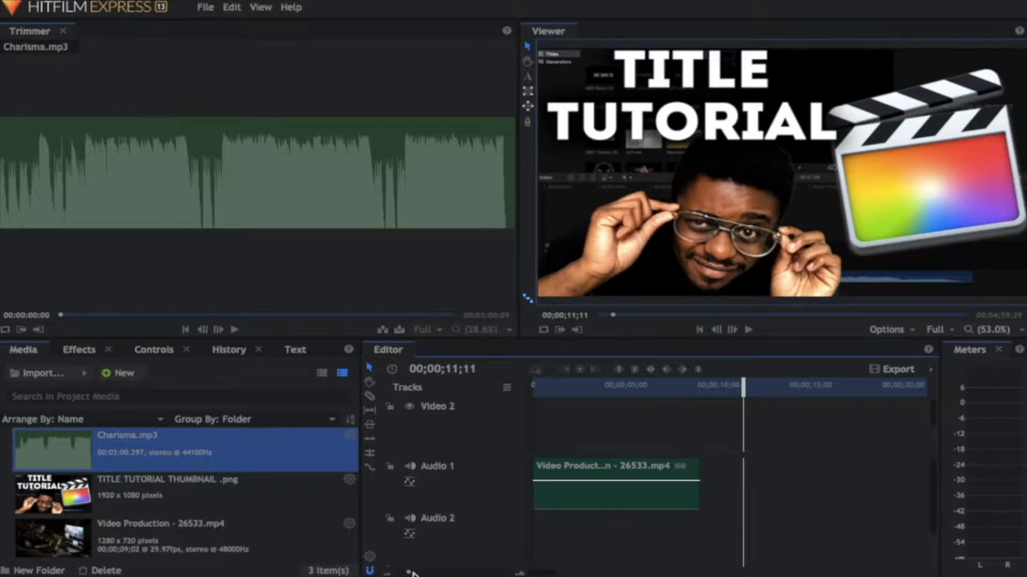
# Step: Close the audio meters and widen the timeline area by narrowing the project media area
pyautogui.moveTo(409, 572); pyautogui.dragTo(404, 571)
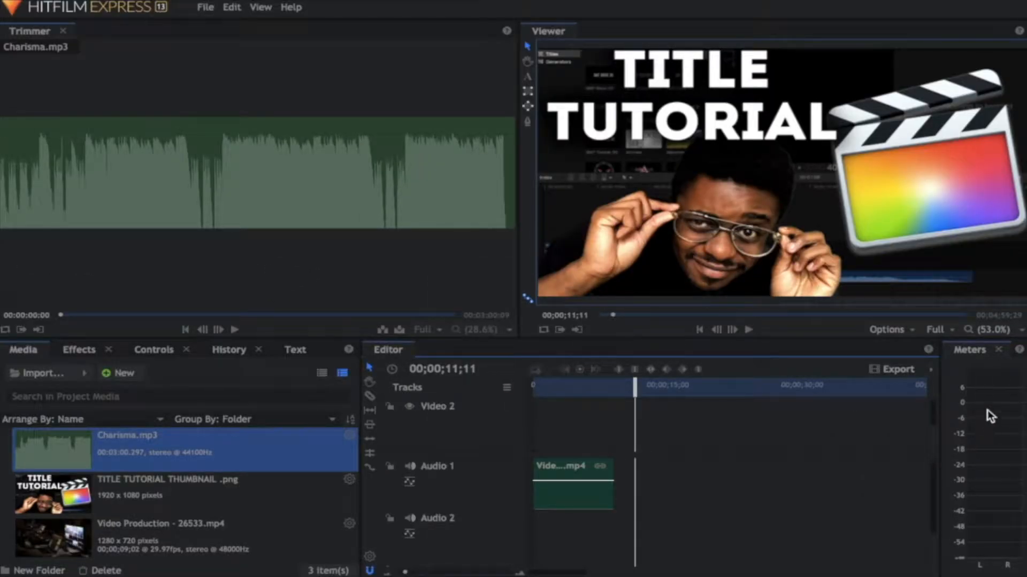
pyautogui.click(998, 351)
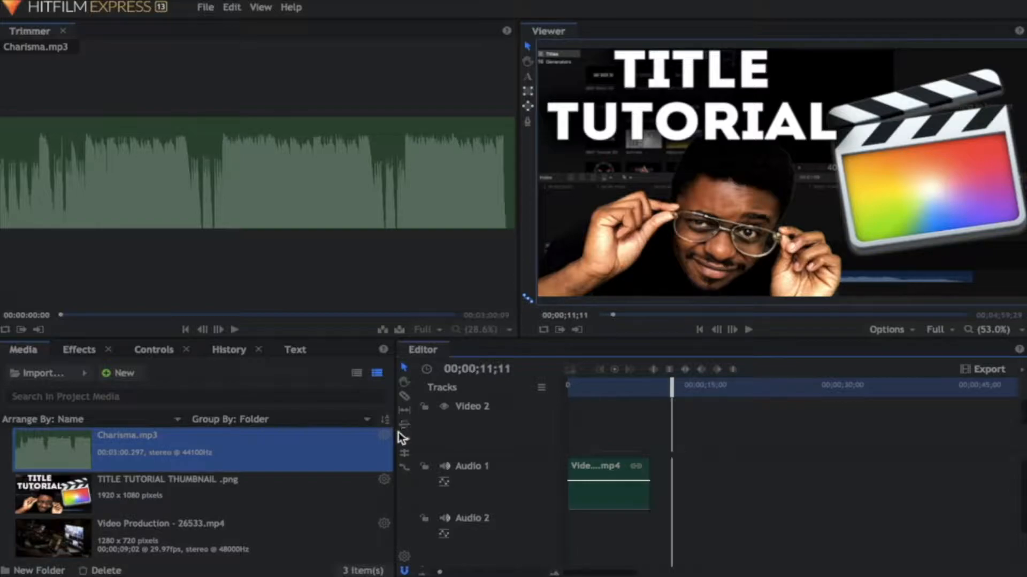
pyautogui.moveTo(397, 432); pyautogui.dragTo(170, 468)
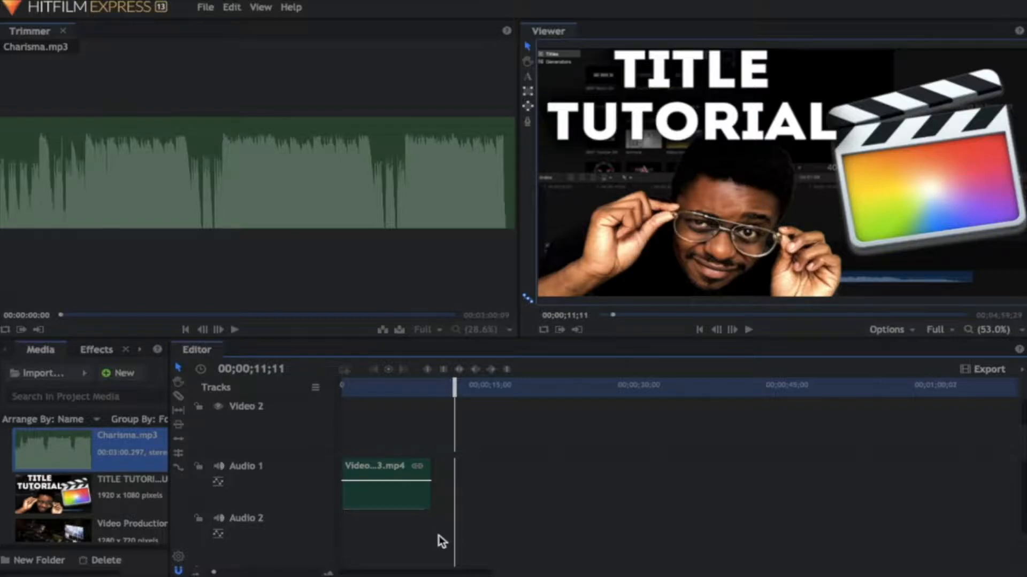
pyautogui.moveTo(1023, 413); pyautogui.dragTo(1011, 530)
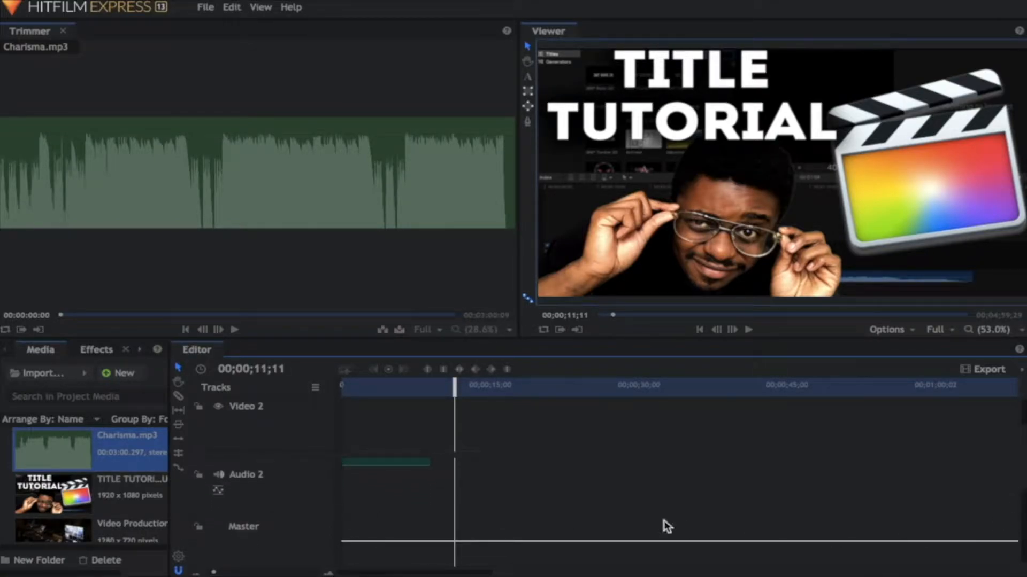
# Step: Place Charisma.mp3 at the start of the Audio 2 track and play the timeline from the beginning
pyautogui.moveTo(60, 444); pyautogui.dragTo(339, 515)
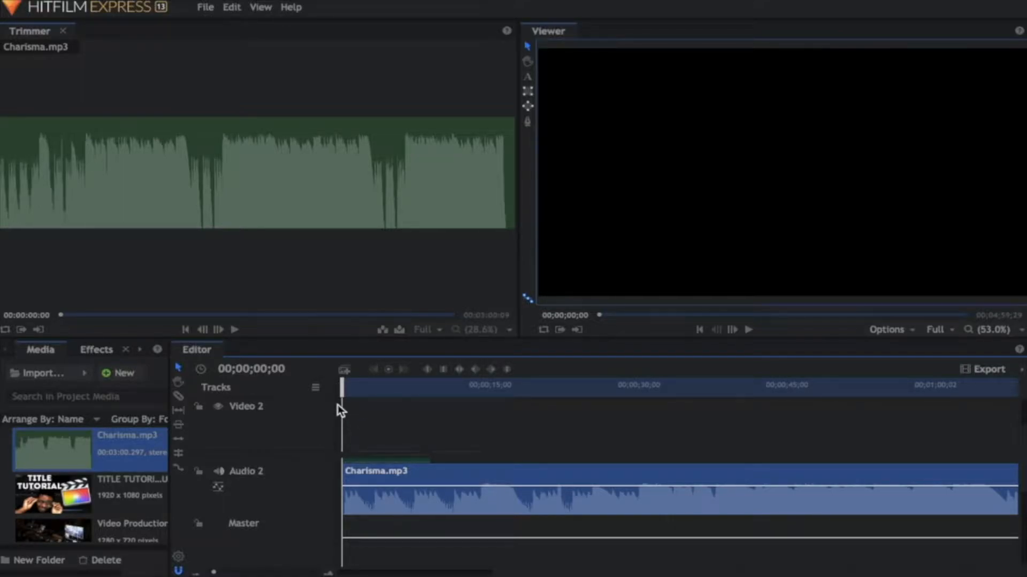
pyautogui.press('space')
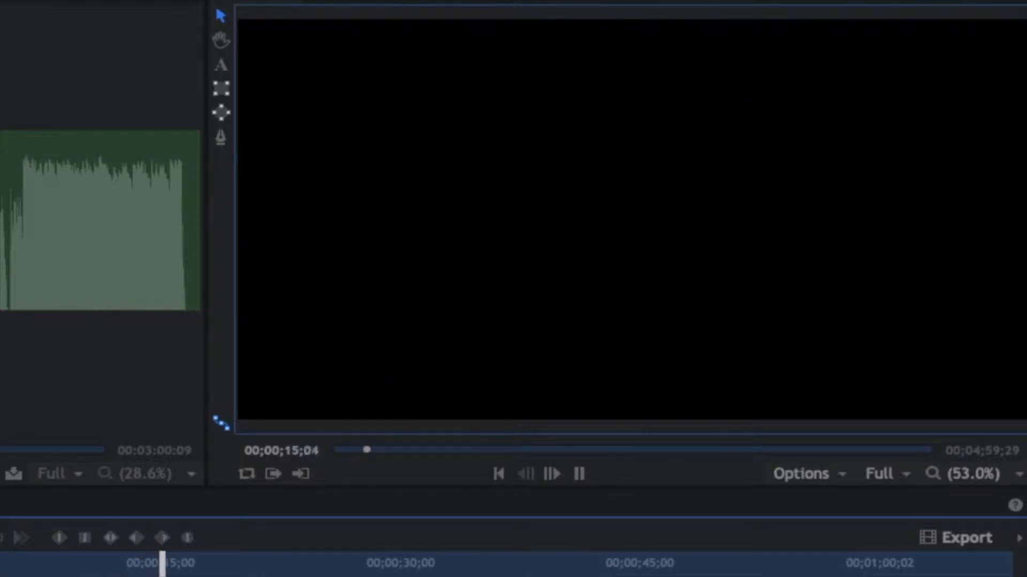
pyautogui.press('space')
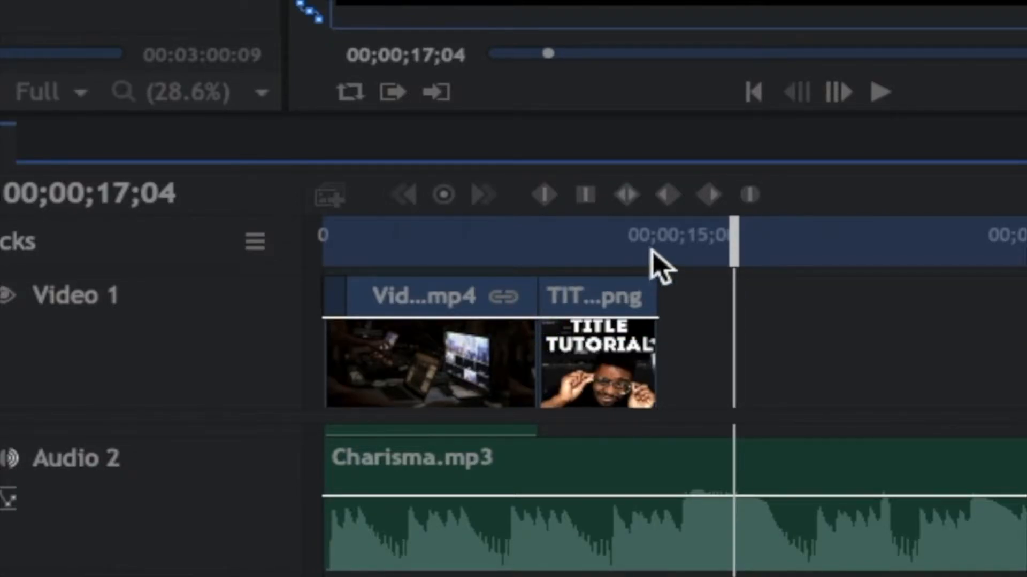
# Step: Preview the timeline from about 7 seconds through the change from the video clip to the title thumbnail
pyautogui.click(495, 226)
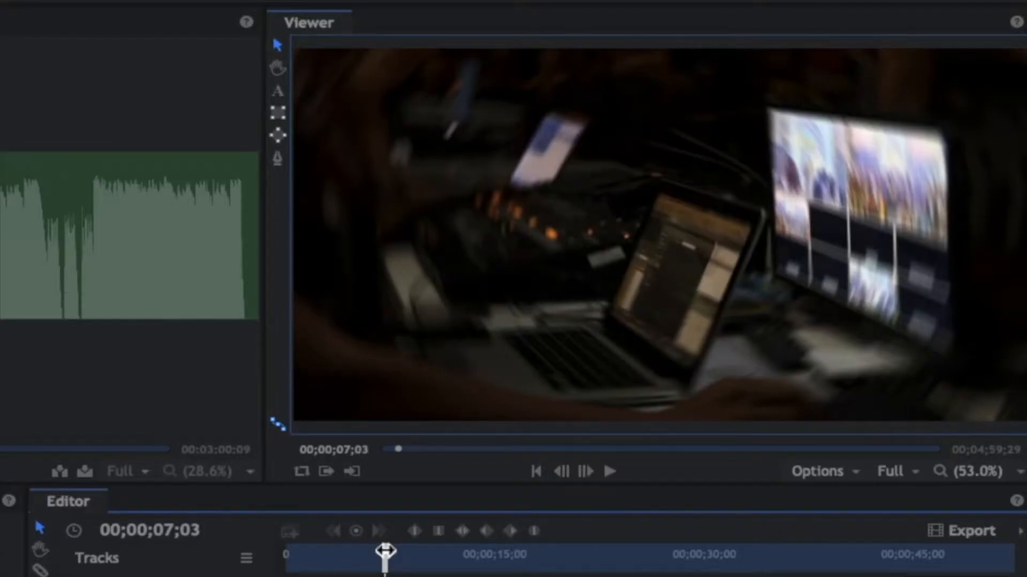
pyautogui.press('space')
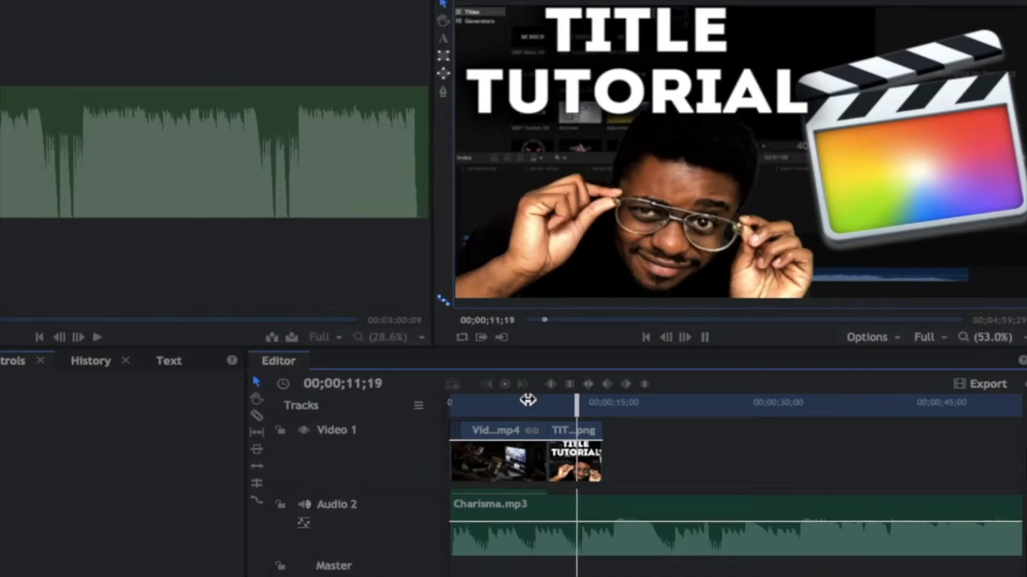
pyautogui.press('space')
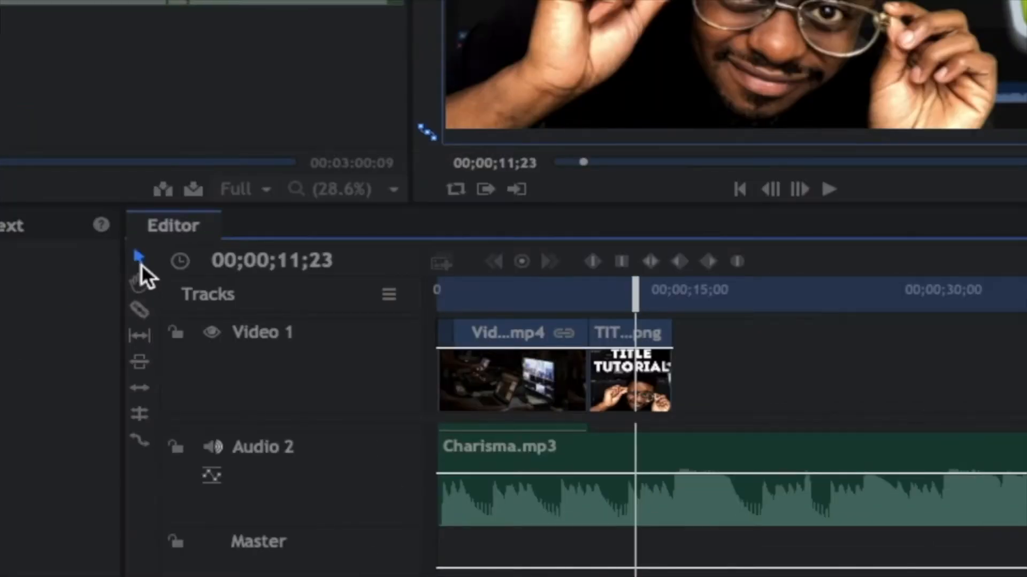
# Step: Trim Charisma.mp3 by slicing it at about 19 seconds and deleting the remainder, and return the playhead to the timeline's start
pyautogui.click(139, 313)
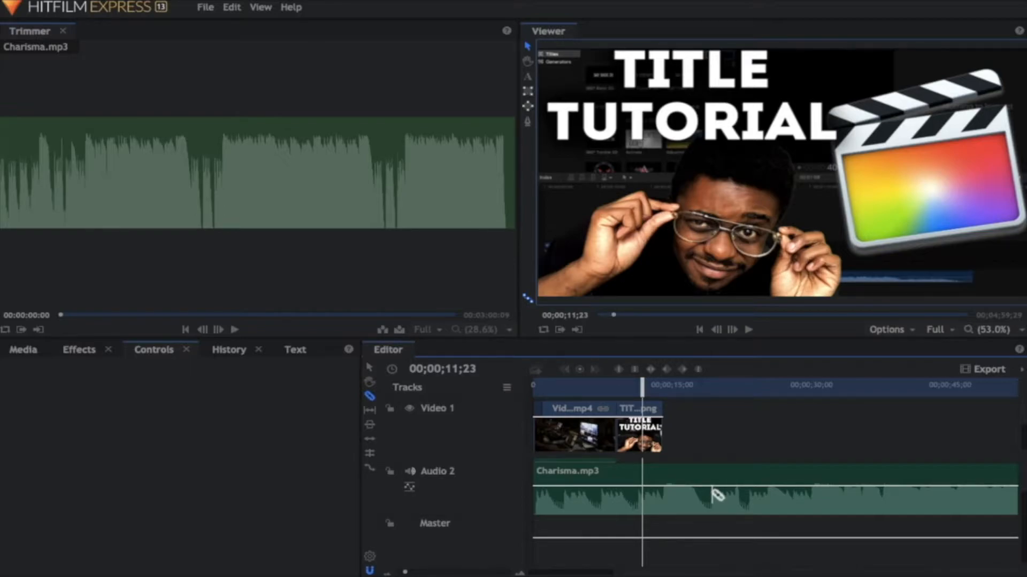
pyautogui.click(711, 489)
pyautogui.click(370, 369)
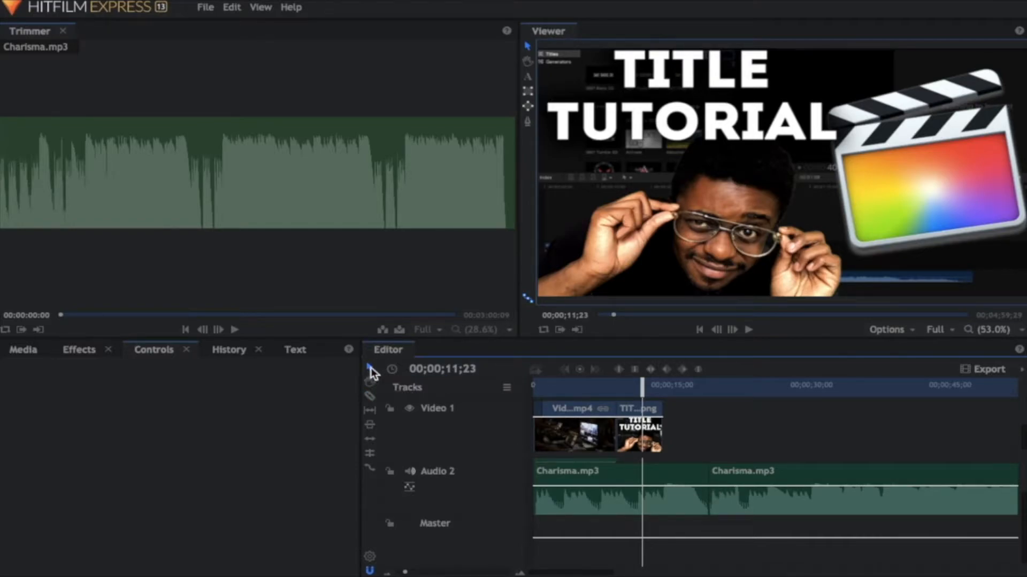
pyautogui.click(764, 480)
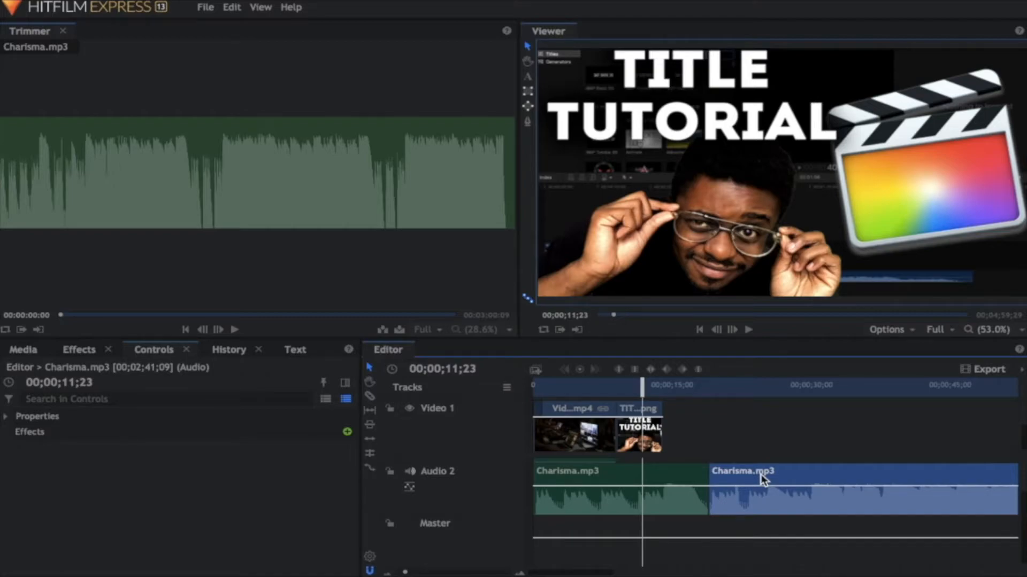
pyautogui.press('Delete')
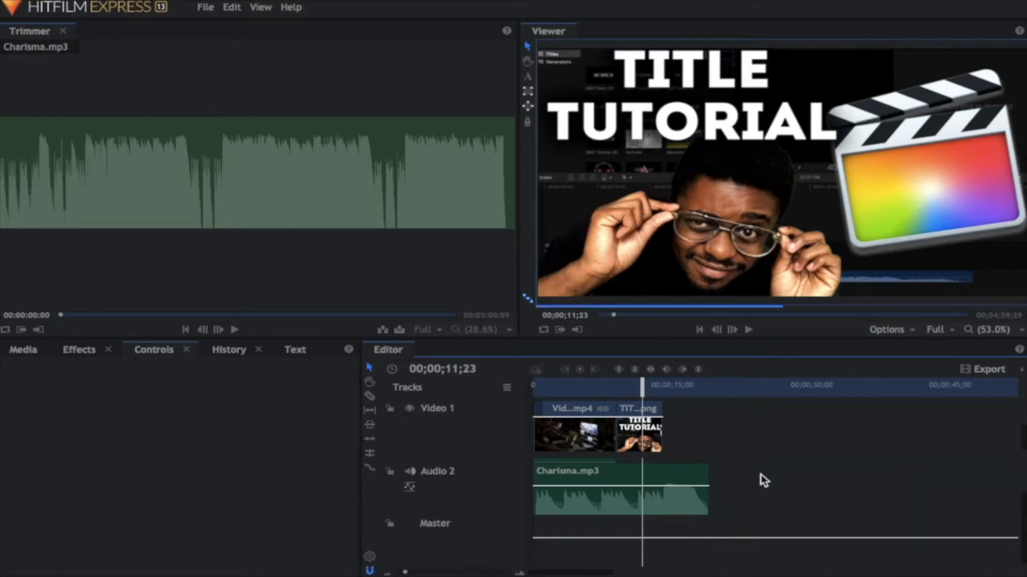
pyautogui.press('Home')
pyautogui.press('space')
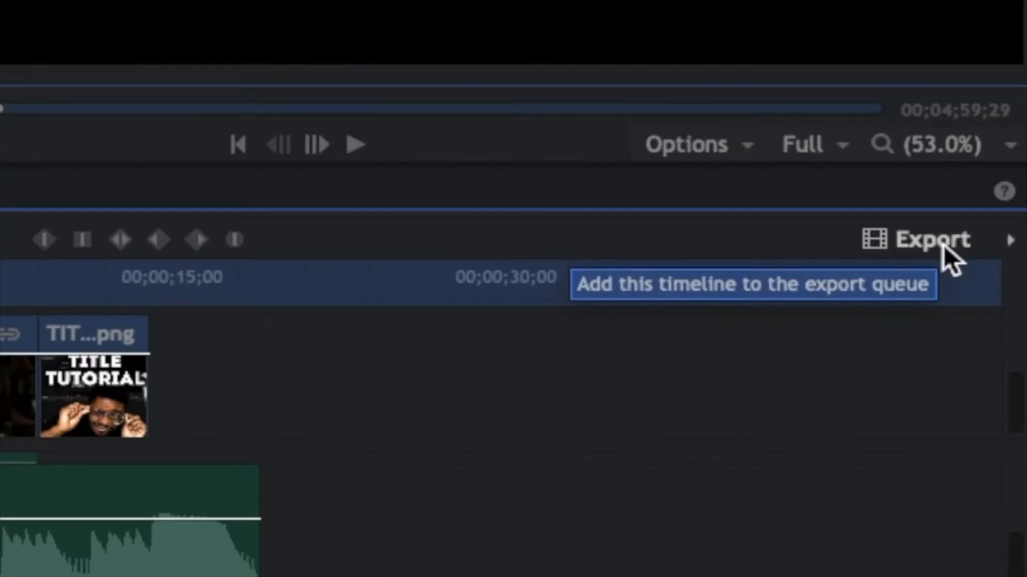
# Step: Add the timeline's In-Out Area to the export queue and go to the Export screen
pyautogui.click(942, 246)
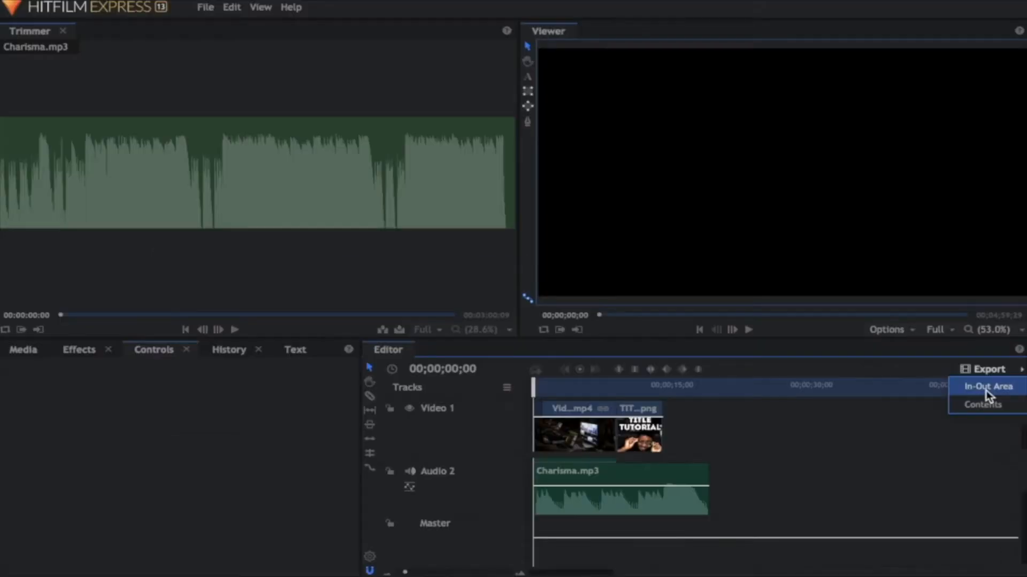
pyautogui.click(924, 291)
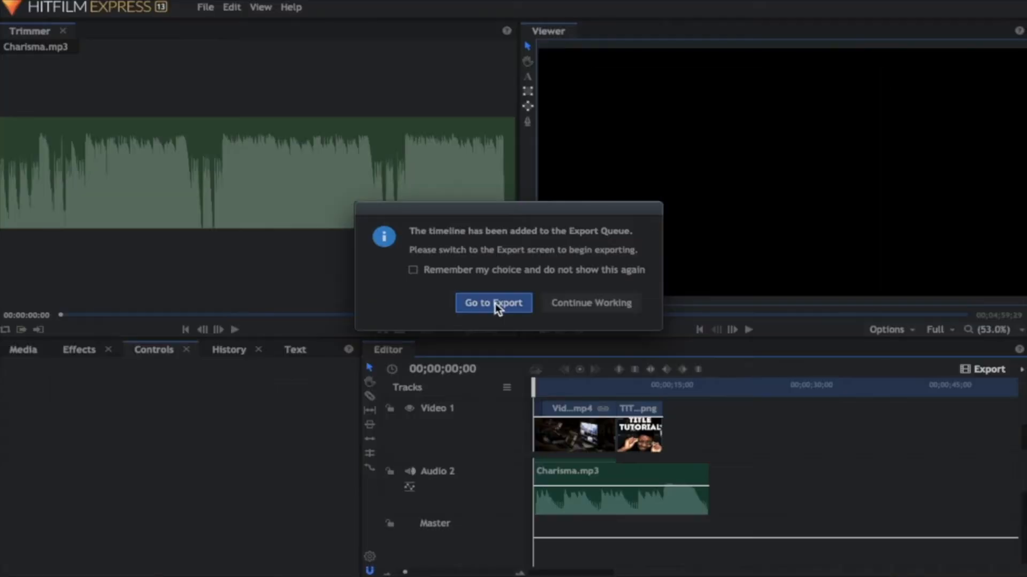
pyautogui.click(495, 307)
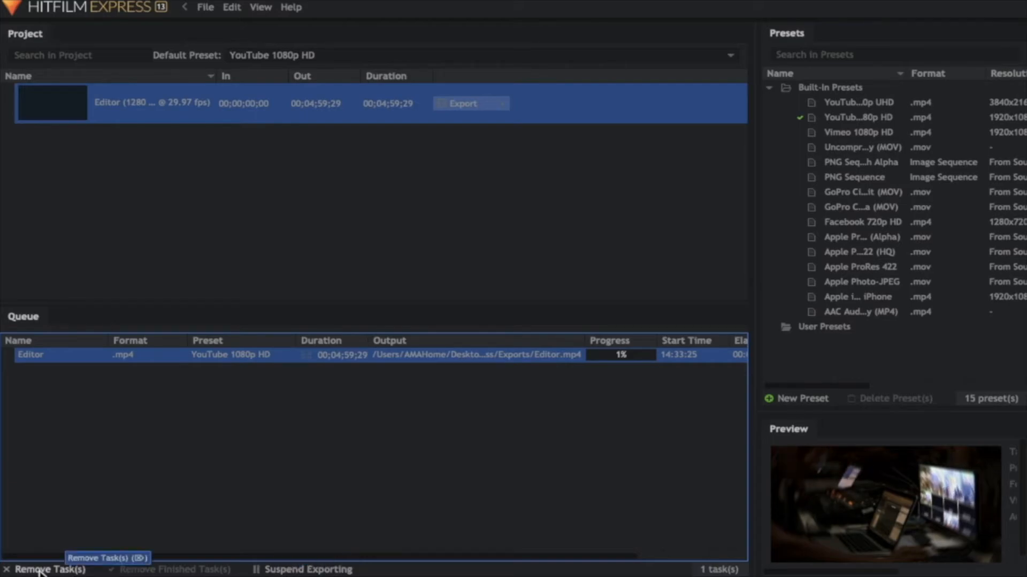
# Step: Cancel and remove the Editor export task from the queue, and select the Editor timeline in the project list
pyautogui.click(7, 570)
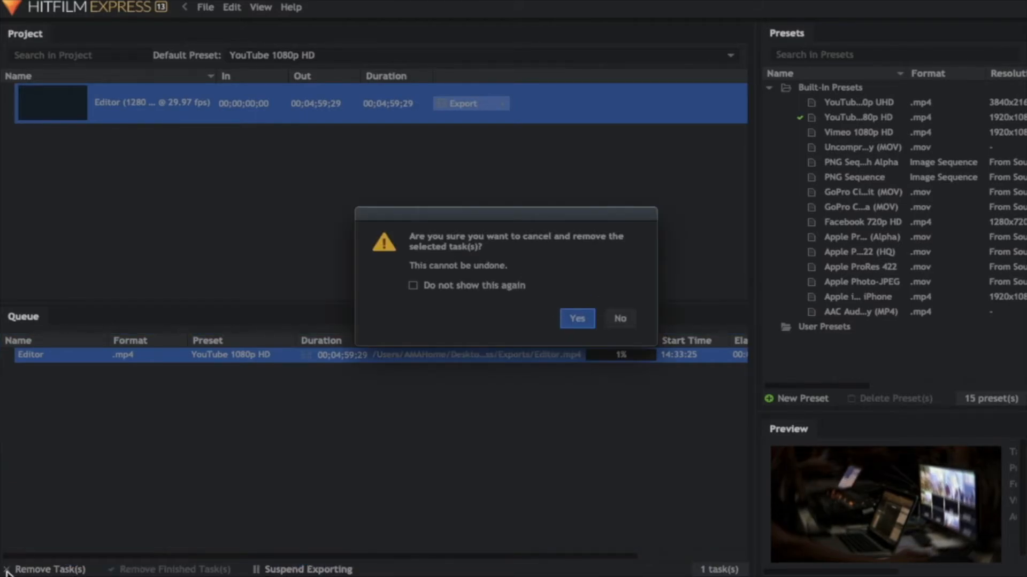
pyautogui.click(578, 318)
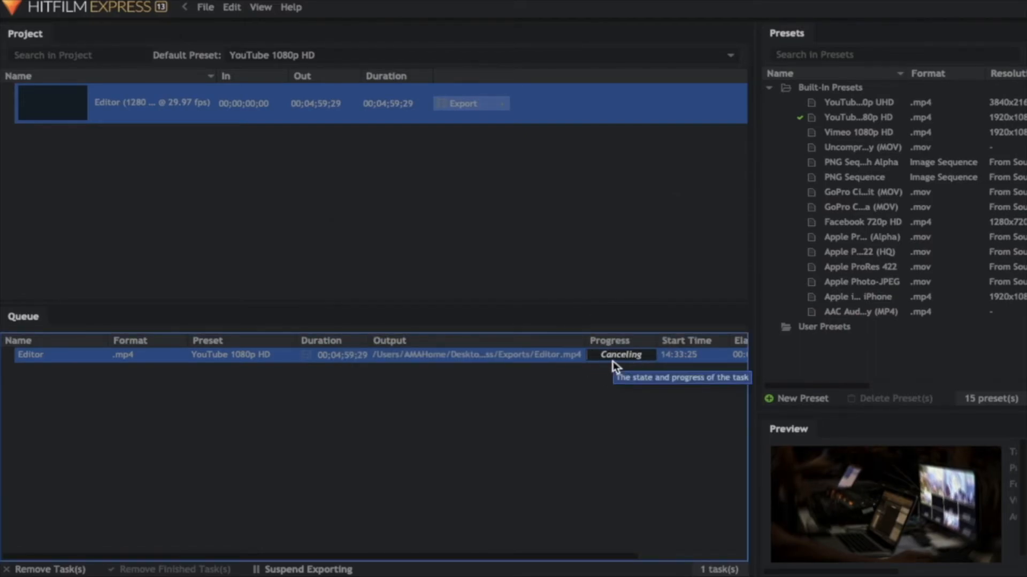
pyautogui.click(382, 103)
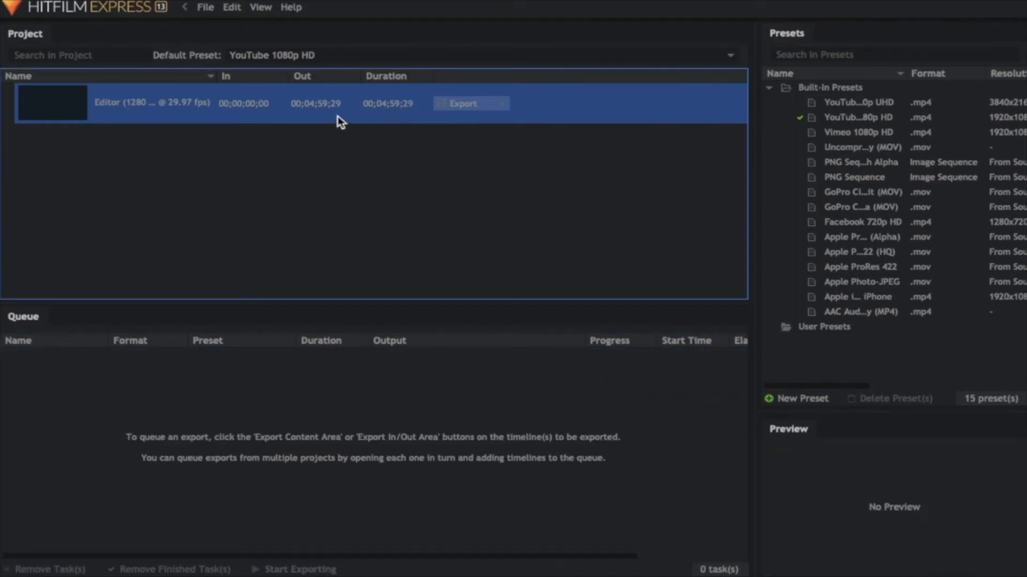